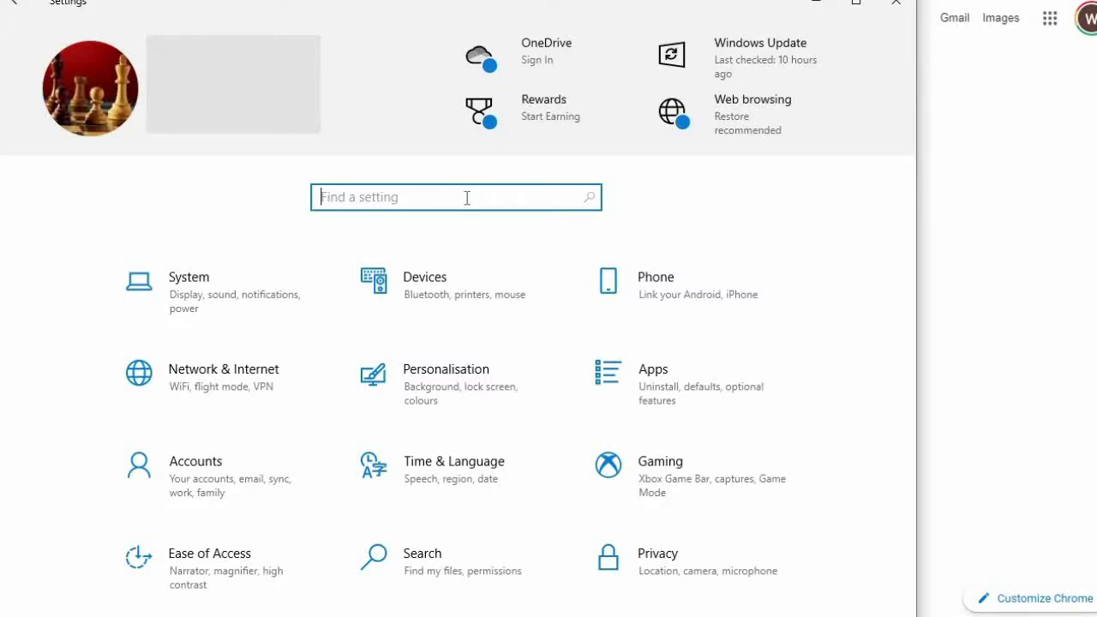
# Switch 'Use a proxy server' to Off in Windows Proxy settings.
pyautogui.write('proxy')
pyautogui.press('Return')
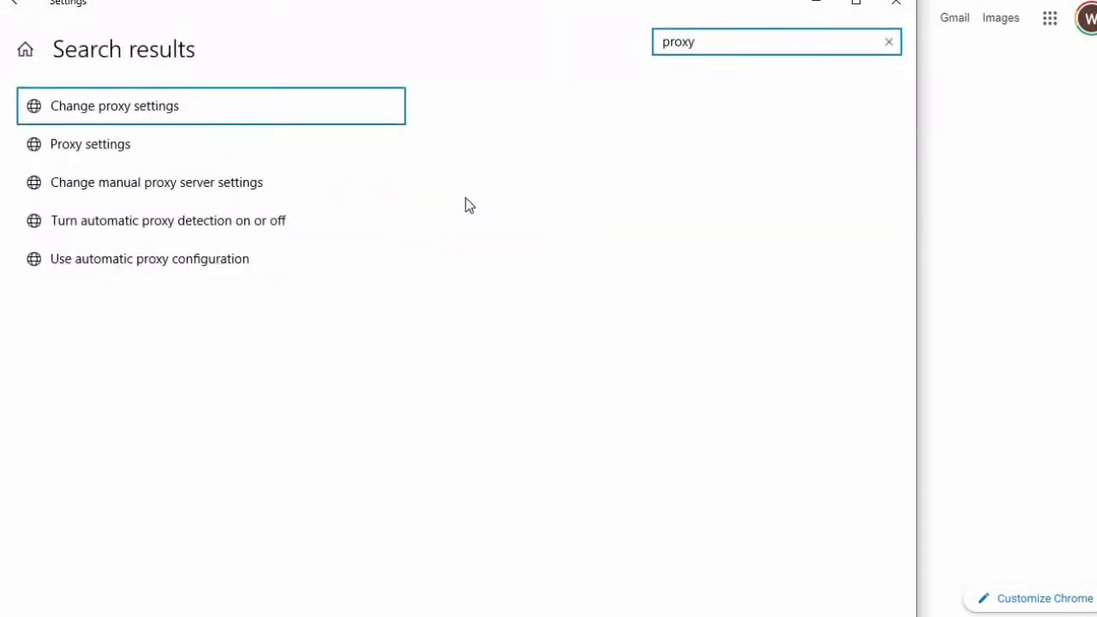
pyautogui.click(106, 147)
pyautogui.scroll(-3, 554, 237)
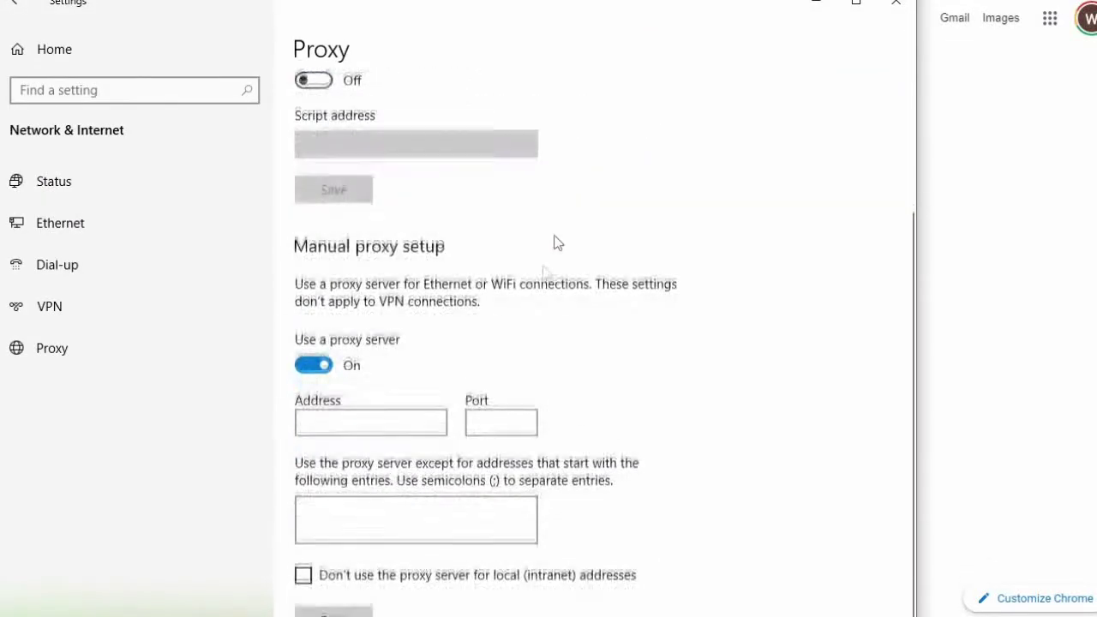
pyautogui.click(318, 362)
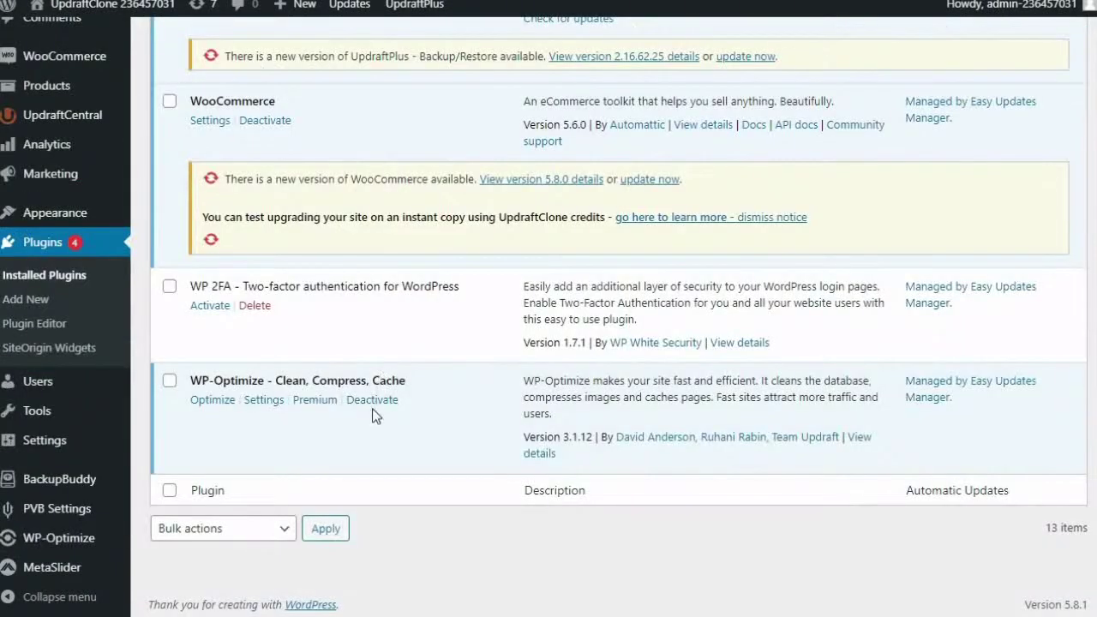
# Deactivate WP-Optimize and run an UpdraftPlus Backup Now that includes the site files.
pyautogui.click(372, 403)
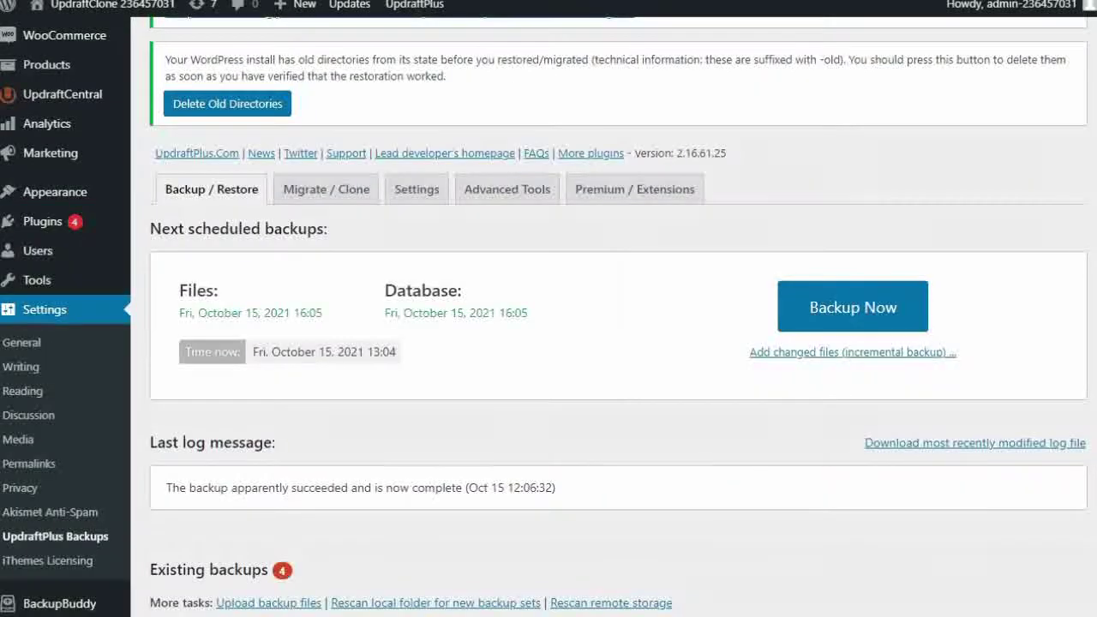
pyautogui.click(812, 322)
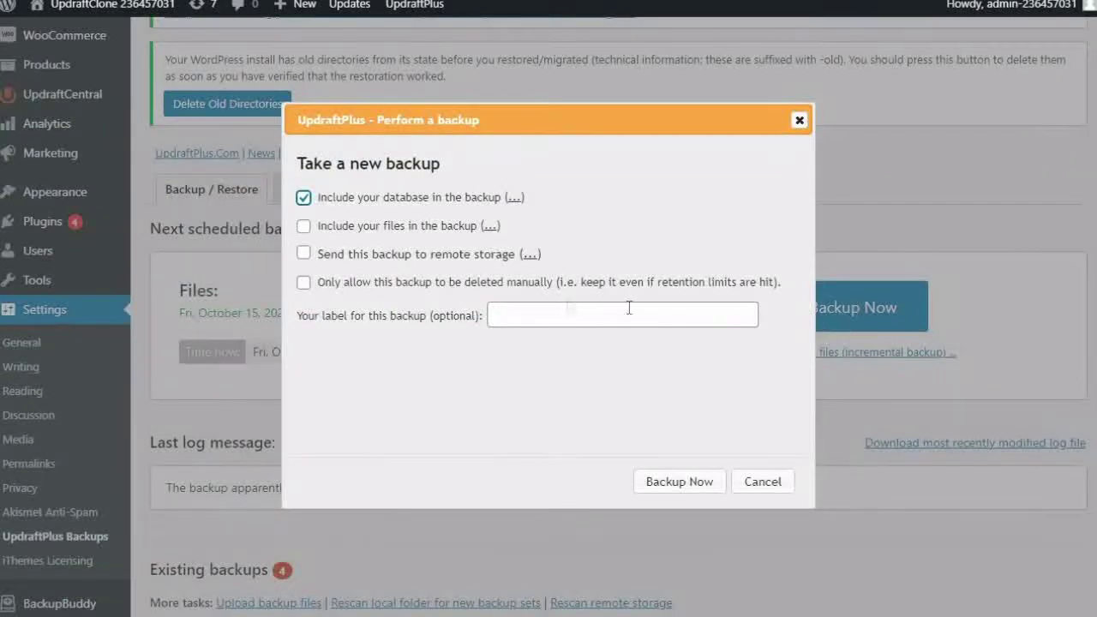
pyautogui.click(303, 226)
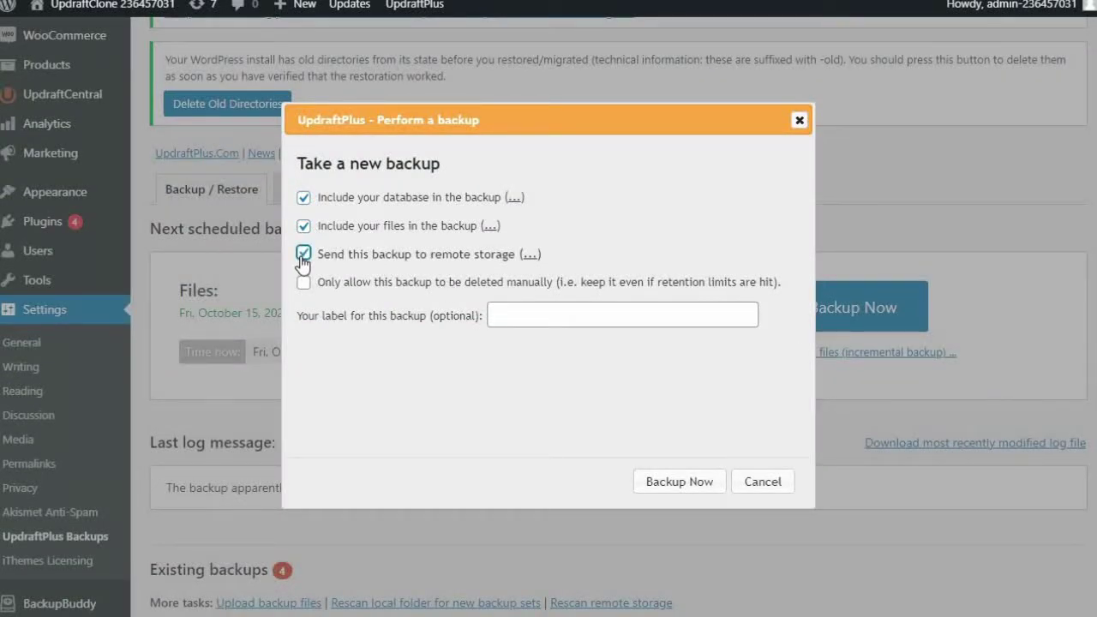
pyautogui.click(665, 484)
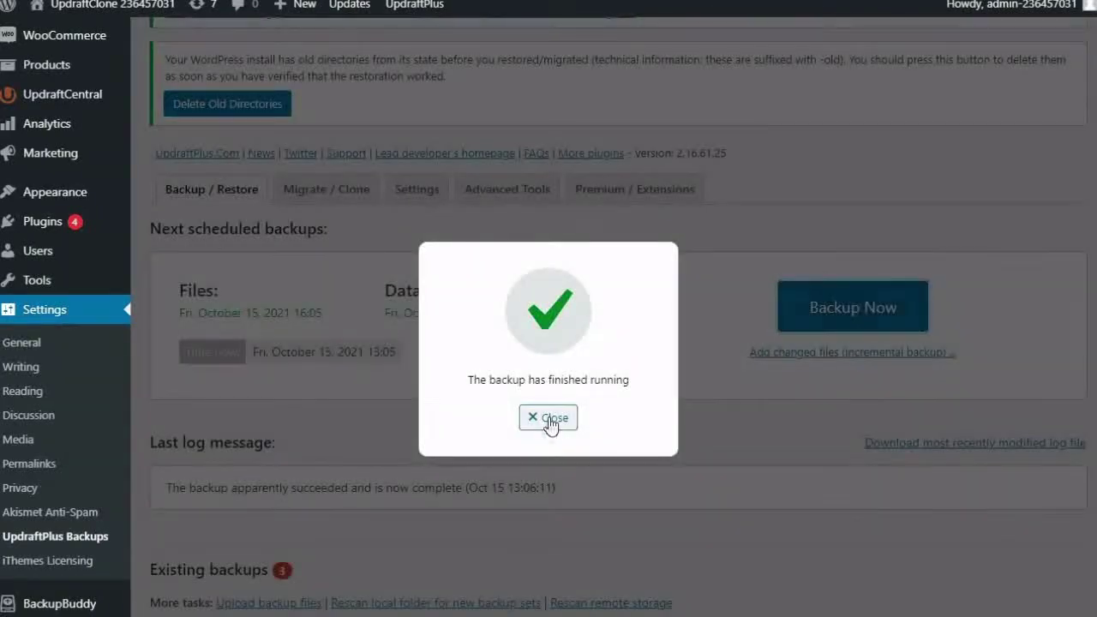
# On the new site's Migrate / Clone options, create a key to receive a backup.
pyautogui.click(539, 417)
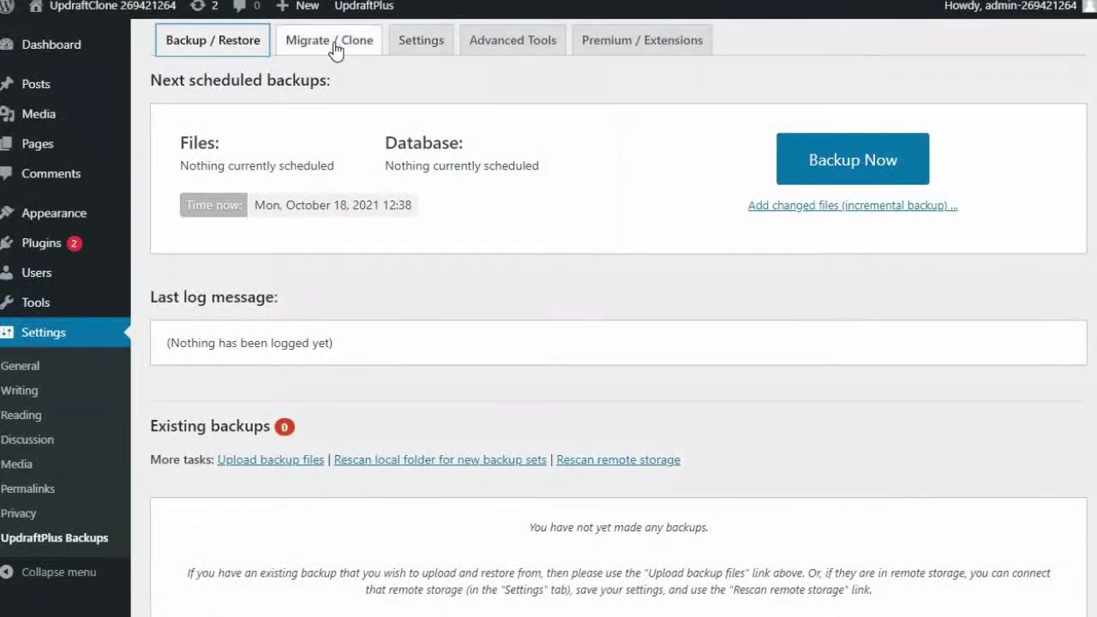
pyautogui.click(334, 43)
pyautogui.scroll(-2, 546, 415)
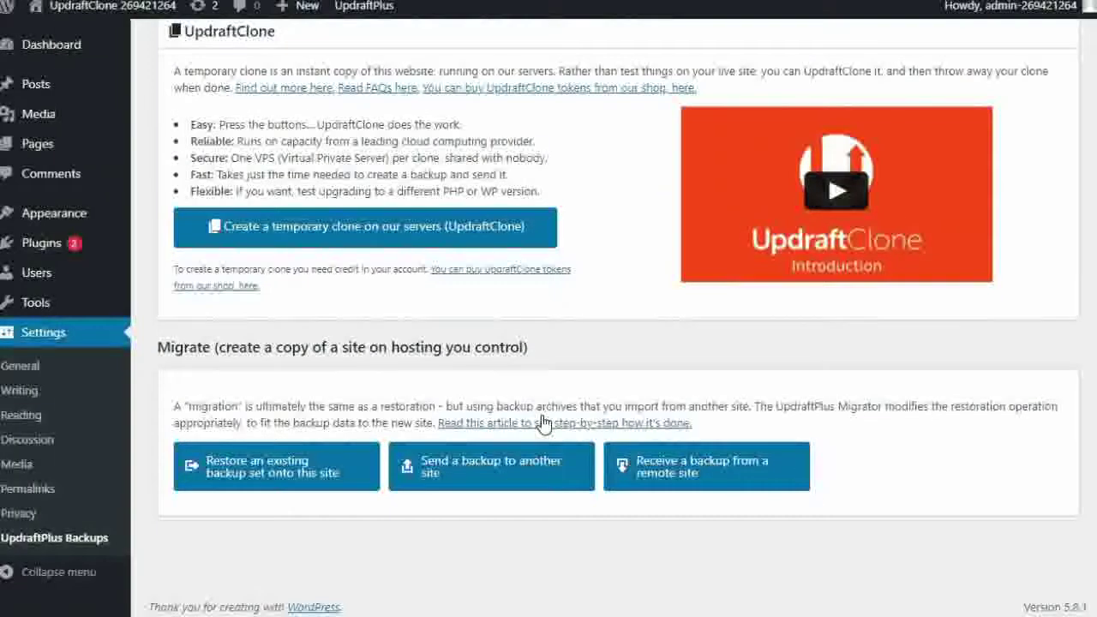
pyautogui.click(696, 480)
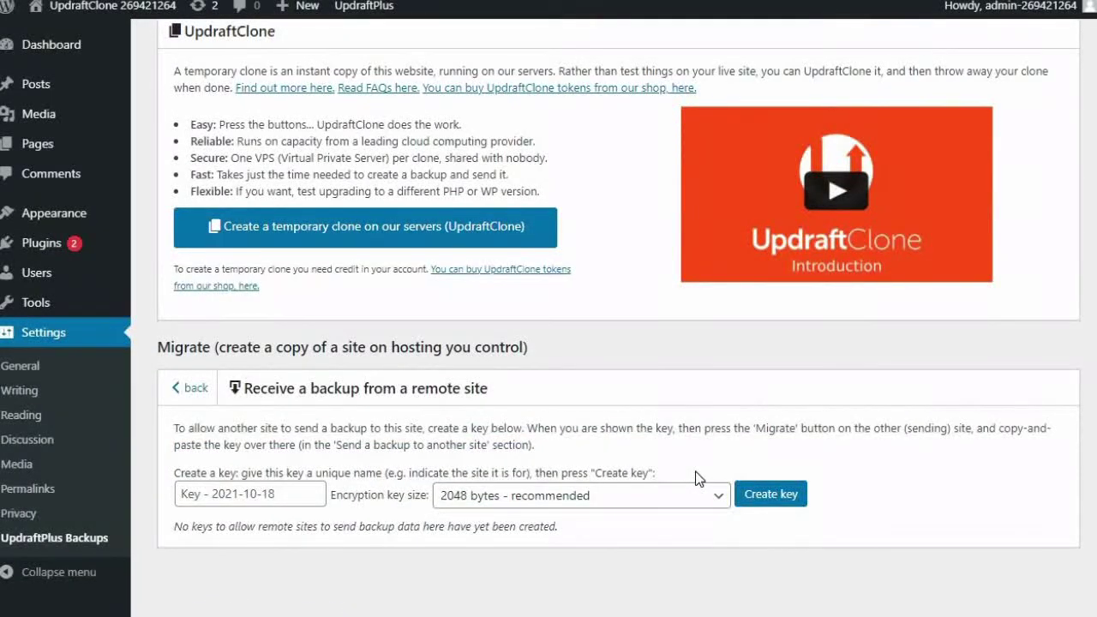
pyautogui.click(773, 495)
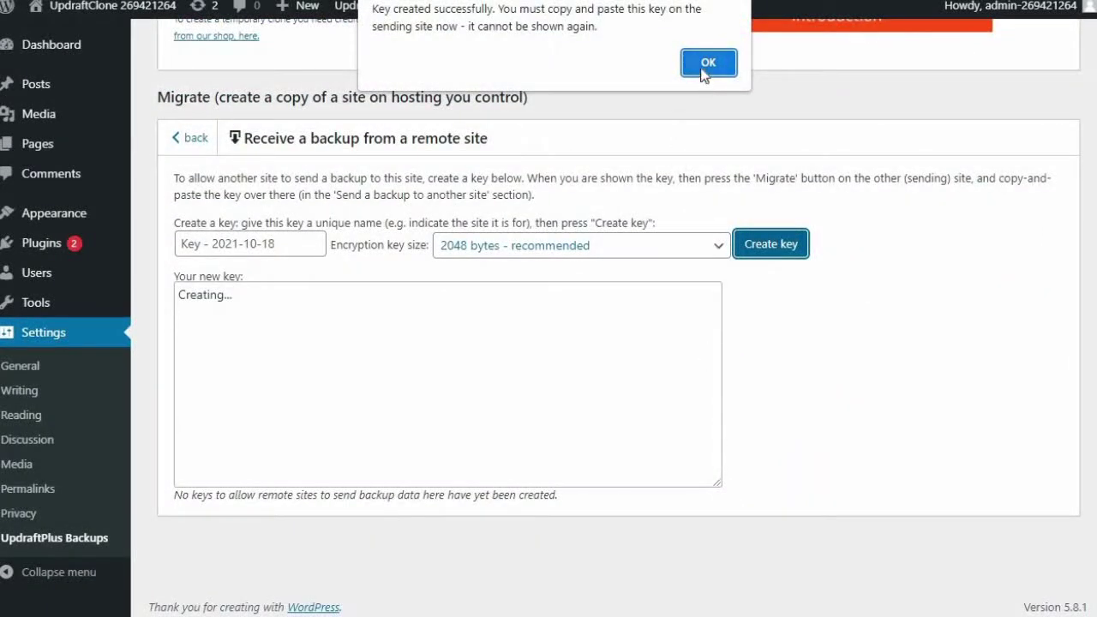
# Copy the generated migration key and go to the old site's Migrate / Clone options.
pyautogui.click(707, 62)
pyautogui.click(358, 390)
pyautogui.rightClick(359, 390)
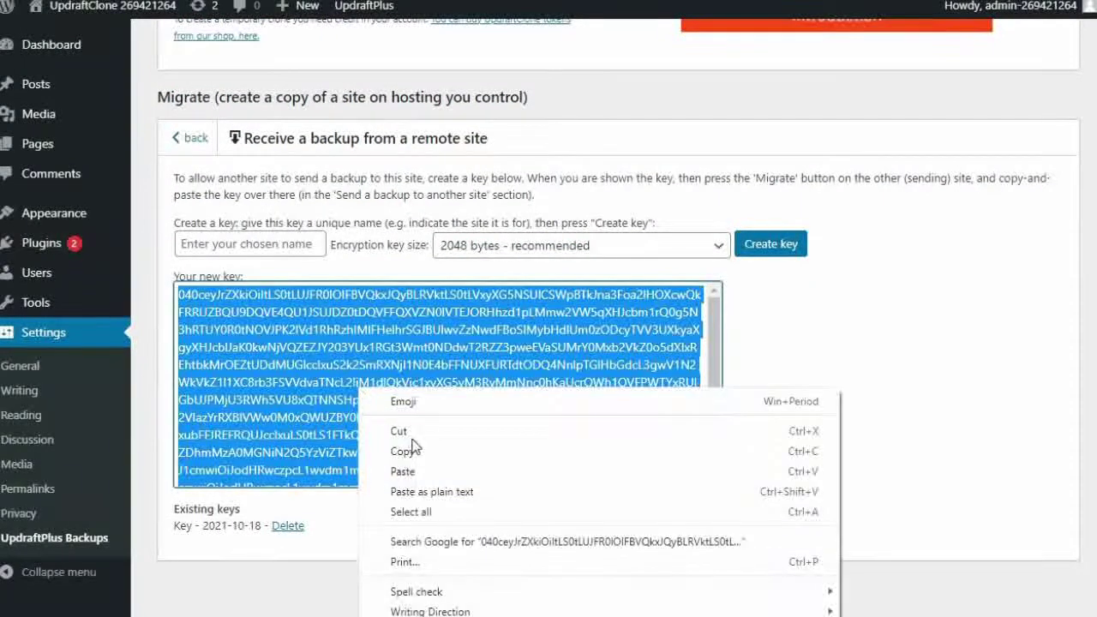
pyautogui.click(403, 452)
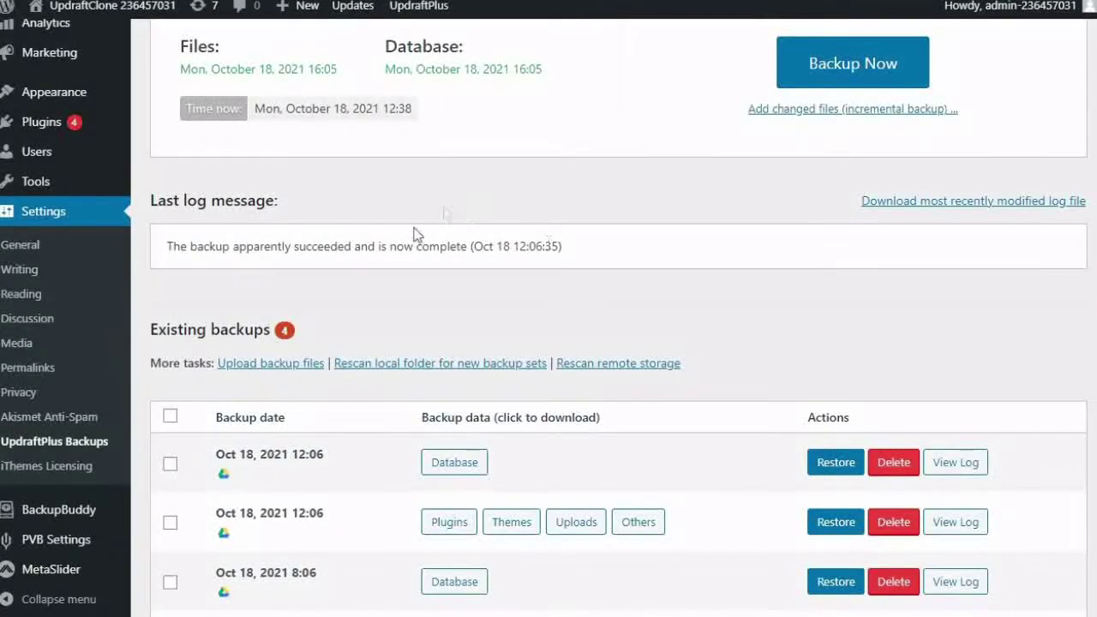
pyautogui.scroll(2, 413, 233)
pyautogui.click(329, 32)
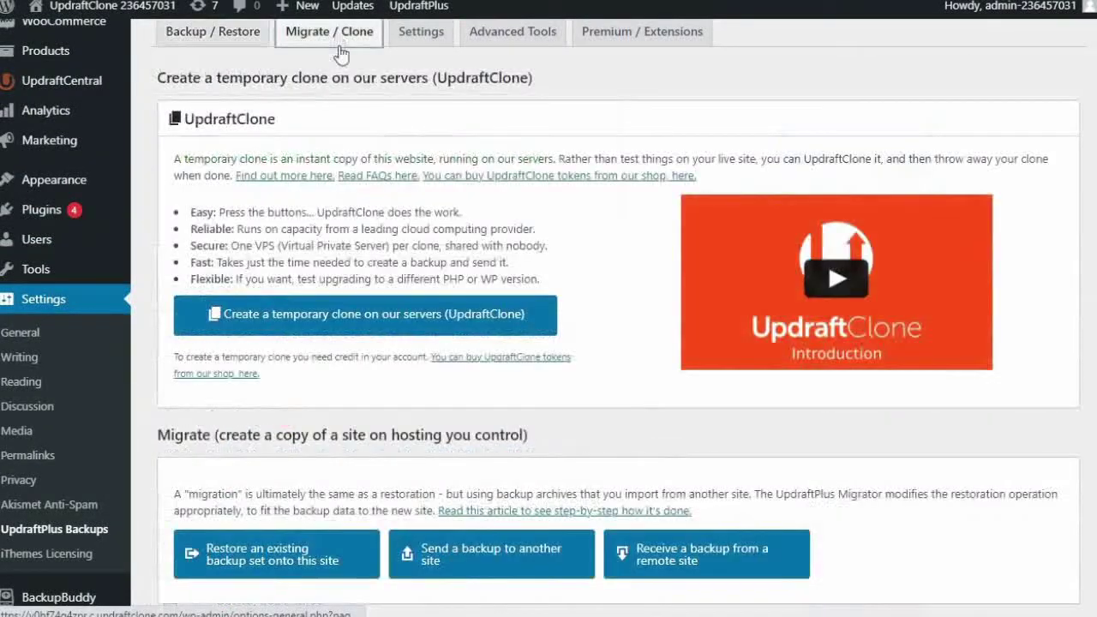
# Add the destination site to Send a backup by pasting the copied migration key.
pyautogui.click(419, 561)
pyautogui.scroll(-2, 440, 548)
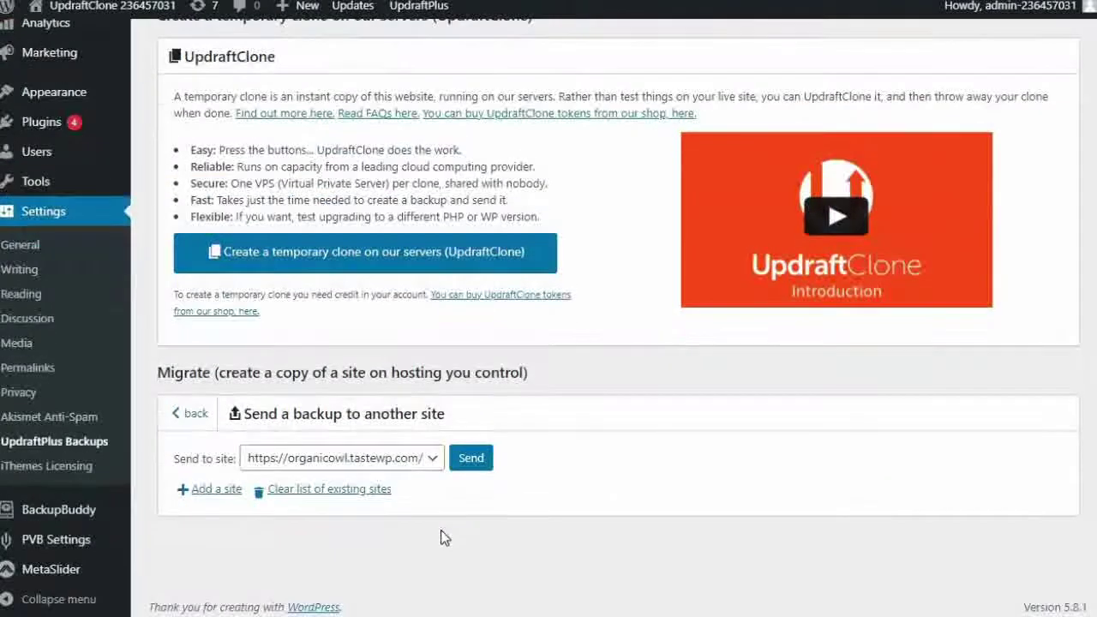
pyautogui.click(216, 489)
pyautogui.scroll(-1, 215, 489)
pyautogui.rightClick(305, 486)
pyautogui.click(351, 305)
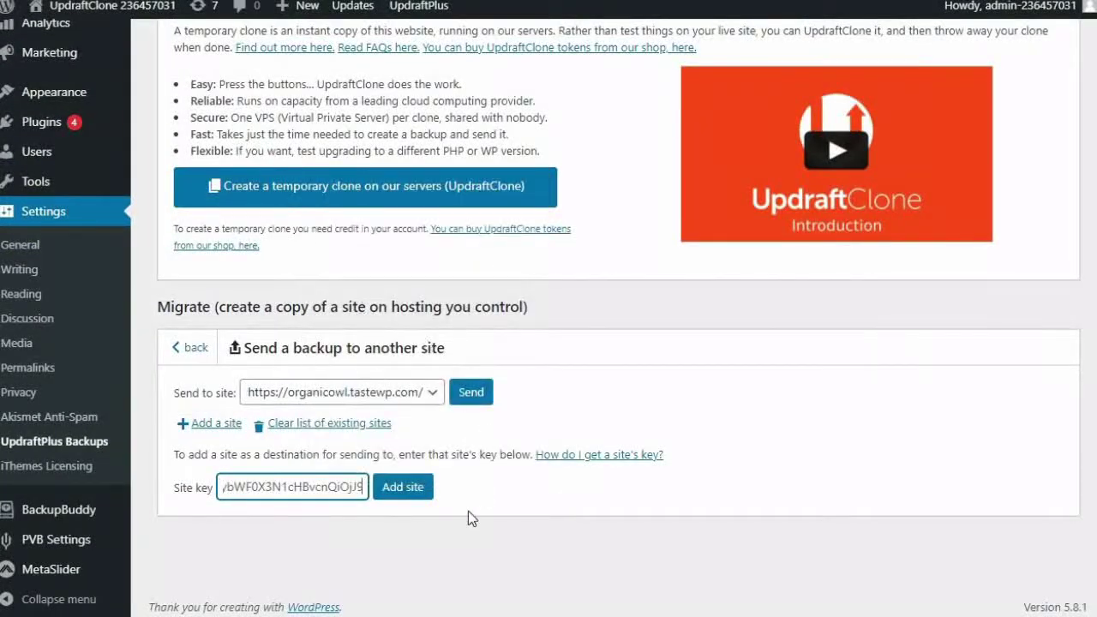
pyautogui.click(399, 486)
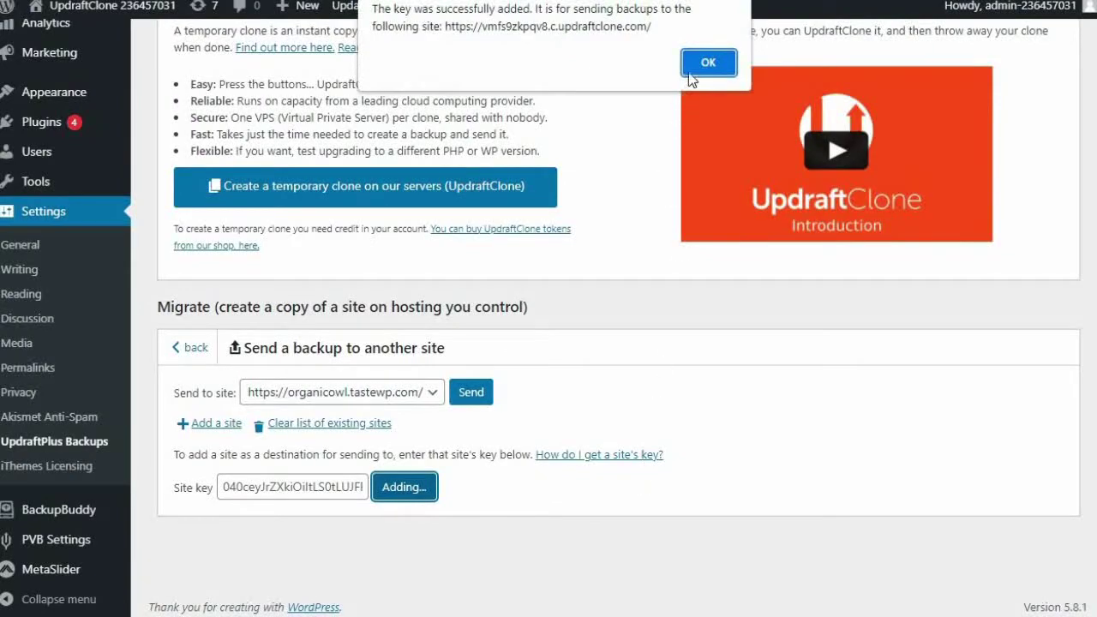
pyautogui.click(718, 62)
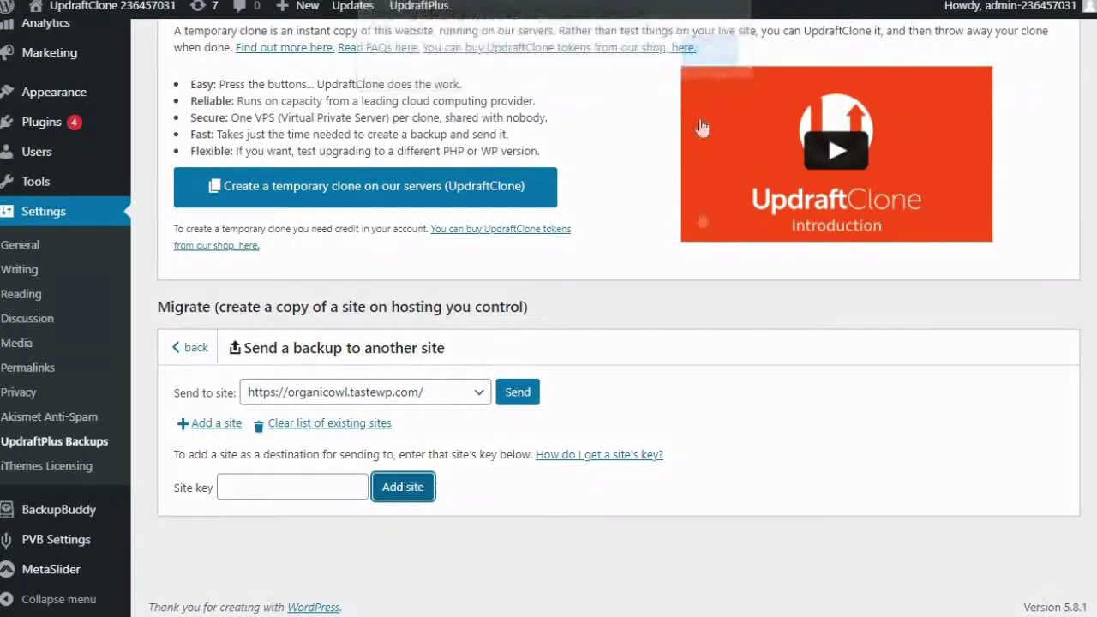
# Pick the updraftclone site as destination and send the site copy to it.
pyautogui.click(480, 392)
pyautogui.click(343, 433)
pyautogui.click(519, 394)
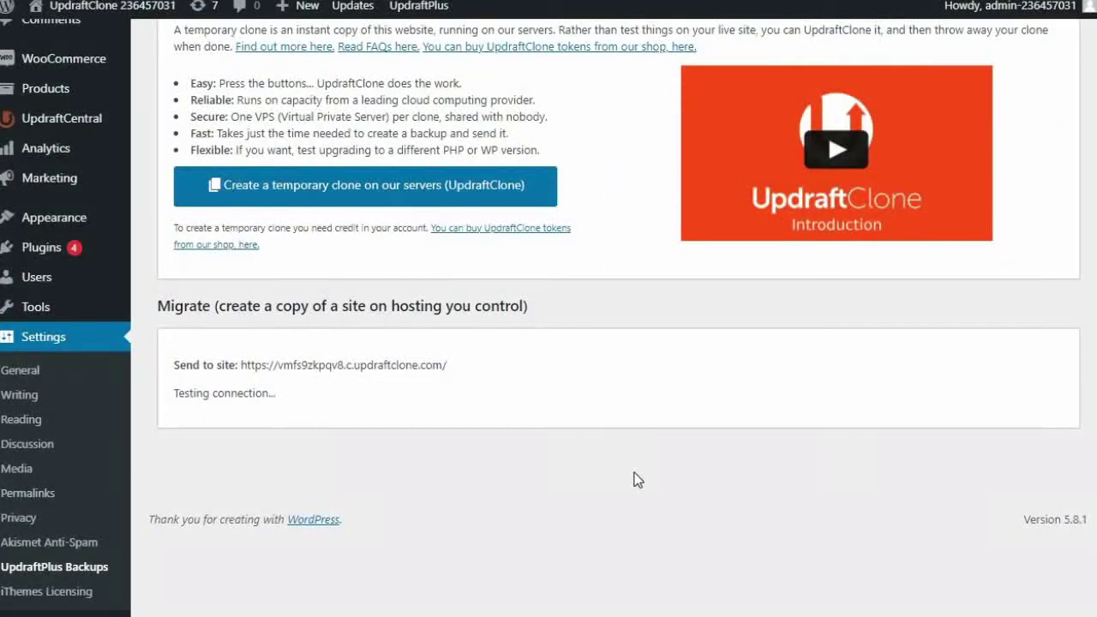
pyautogui.scroll(-1, 637, 480)
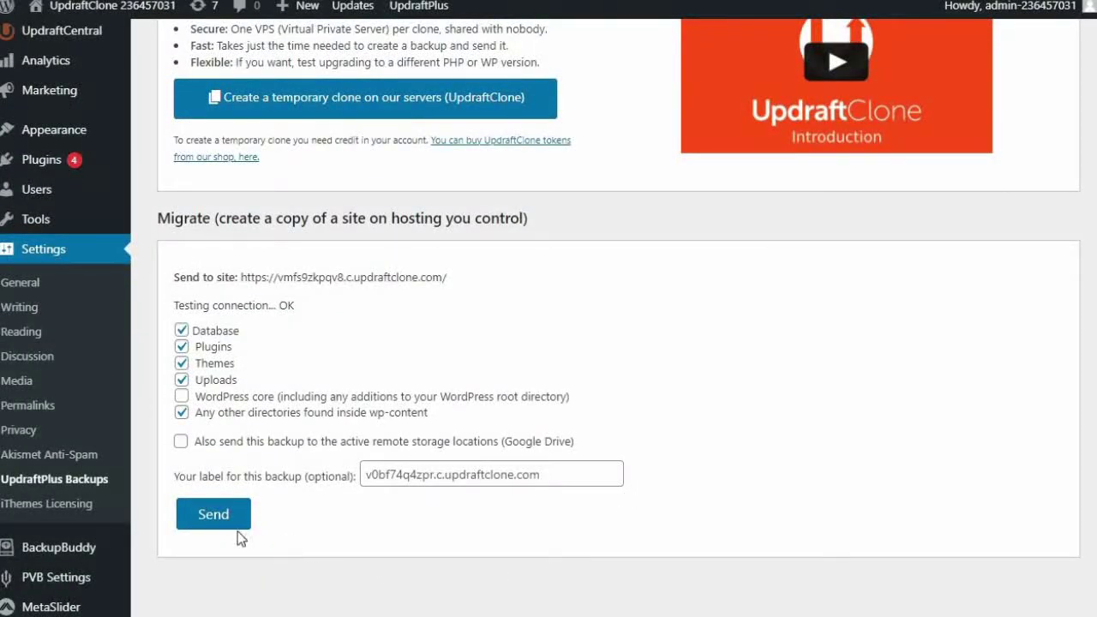
pyautogui.click(214, 514)
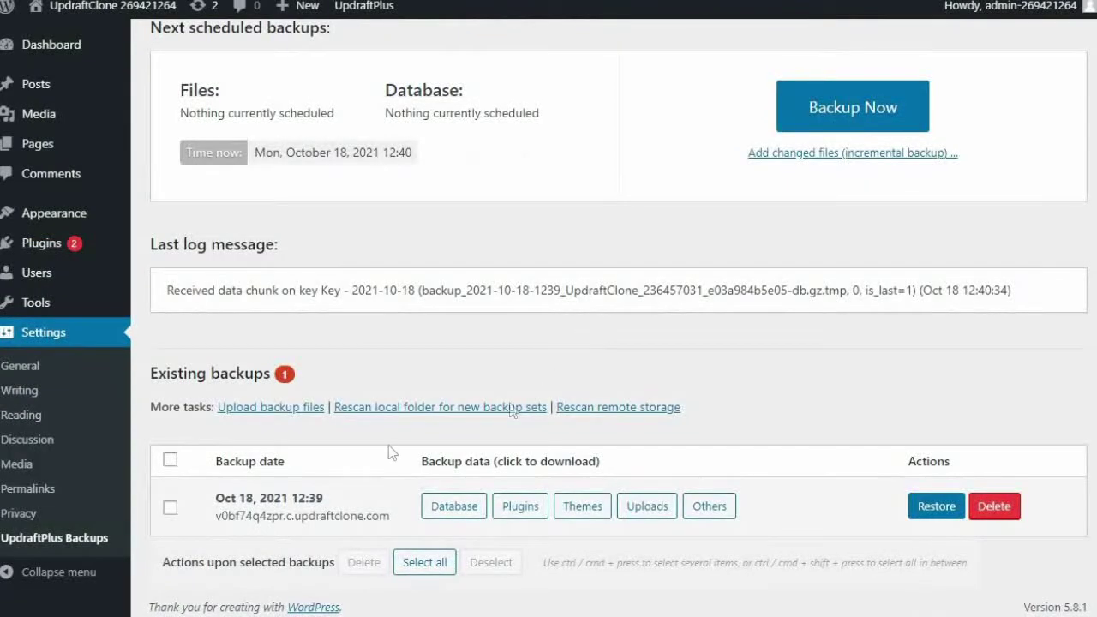
# Restore the imported Oct 18 backup with Plugins, Themes, Uploads, Others and Database.
pyautogui.click(169, 507)
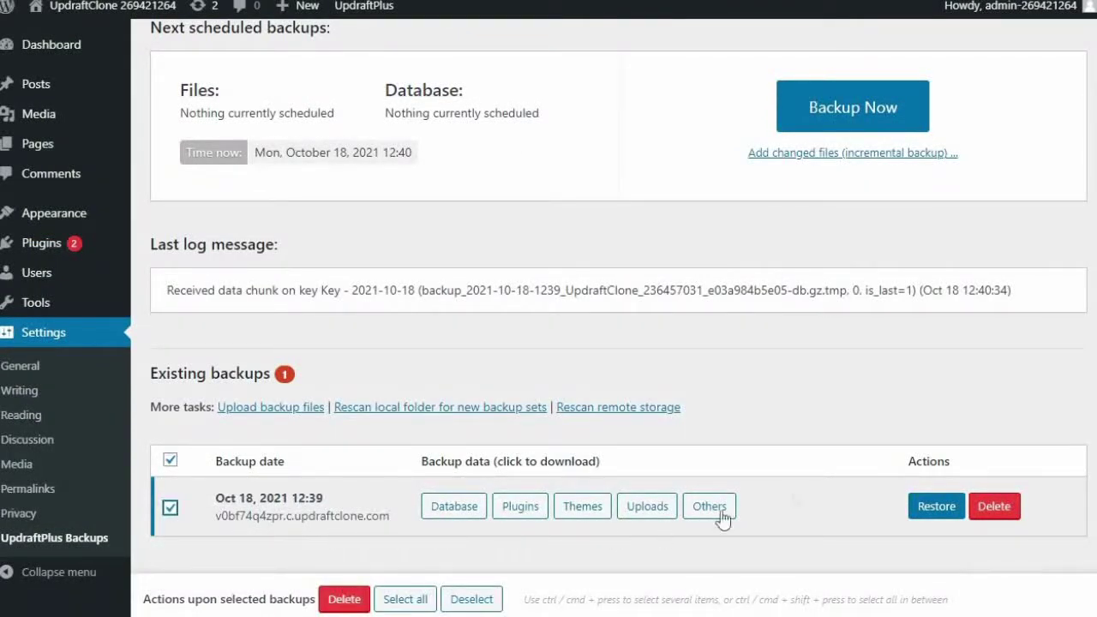
pyautogui.click(936, 507)
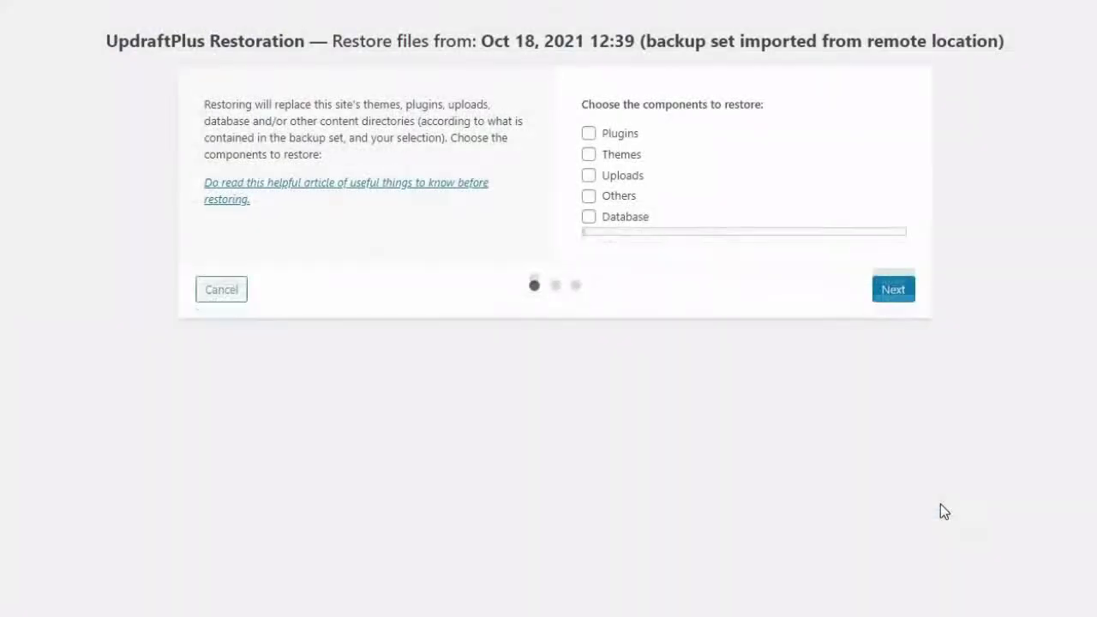
pyautogui.click(589, 135)
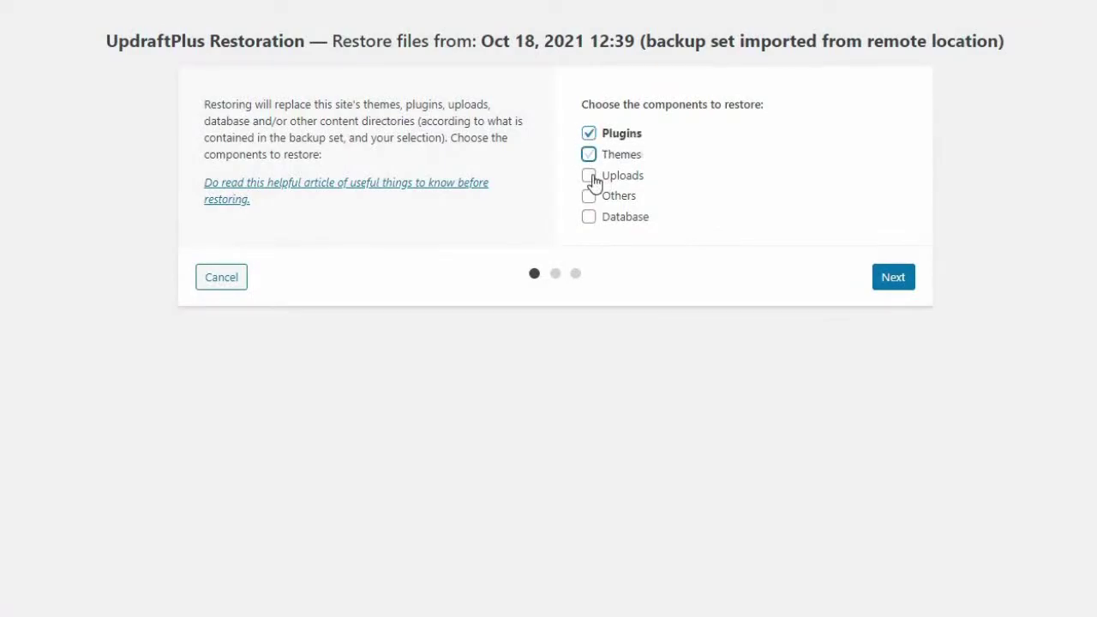
pyautogui.click(588, 154)
pyautogui.click(589, 175)
pyautogui.click(588, 195)
pyautogui.click(589, 217)
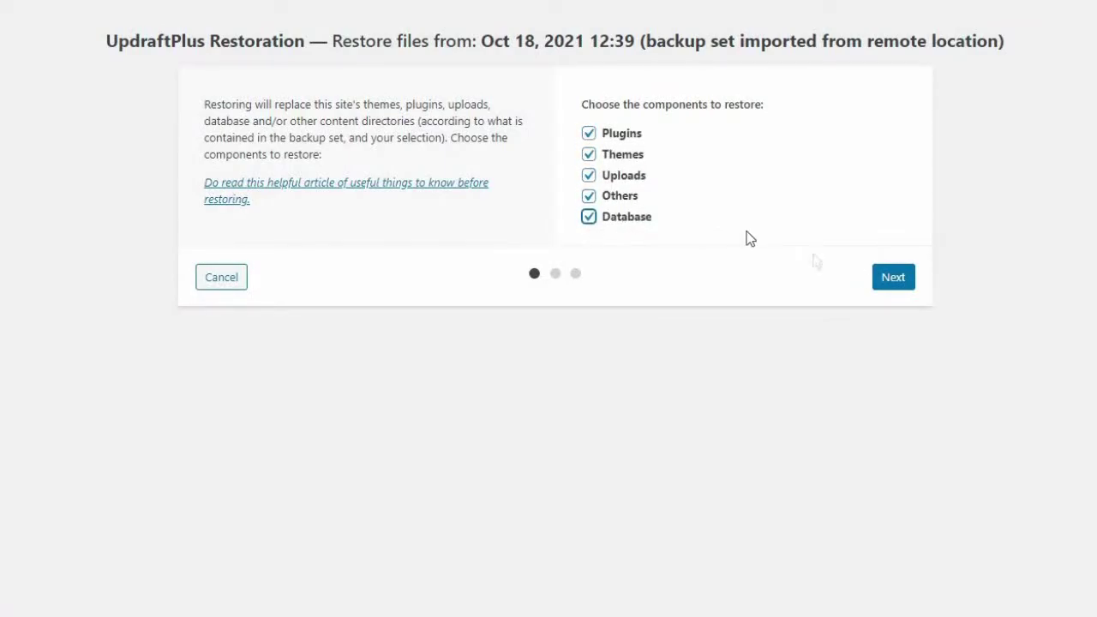
pyautogui.click(893, 278)
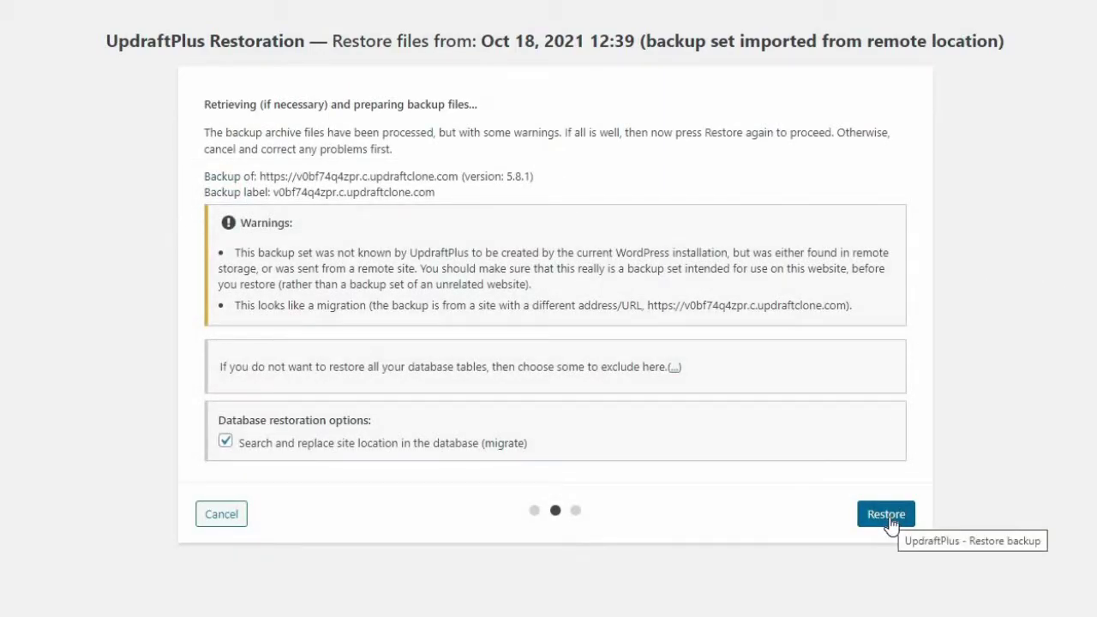
pyautogui.click(887, 515)
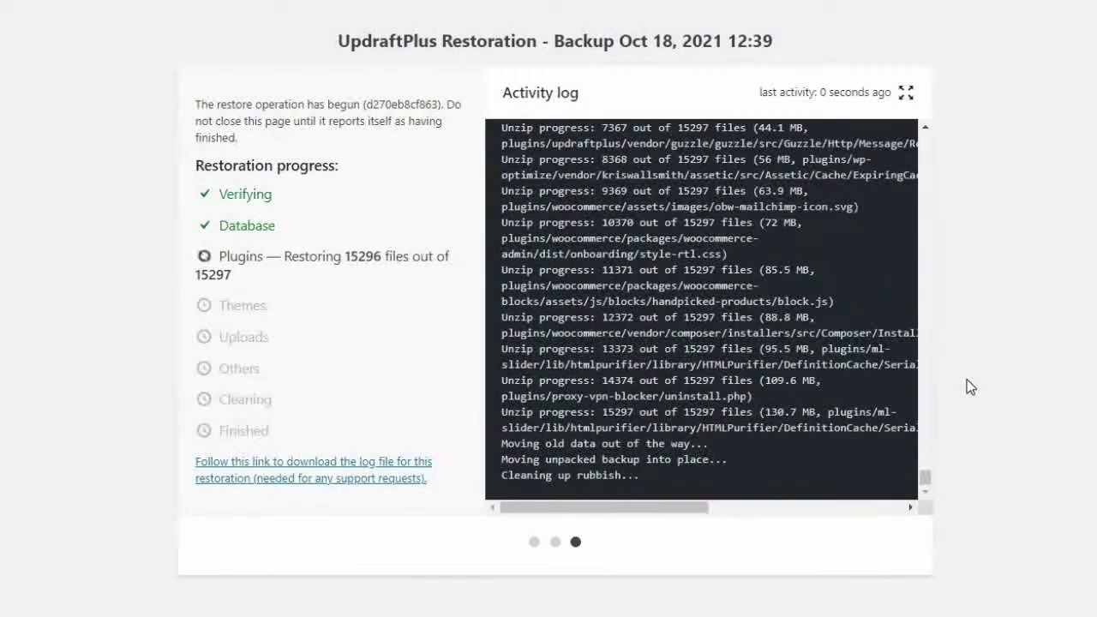
pyautogui.click(261, 243)
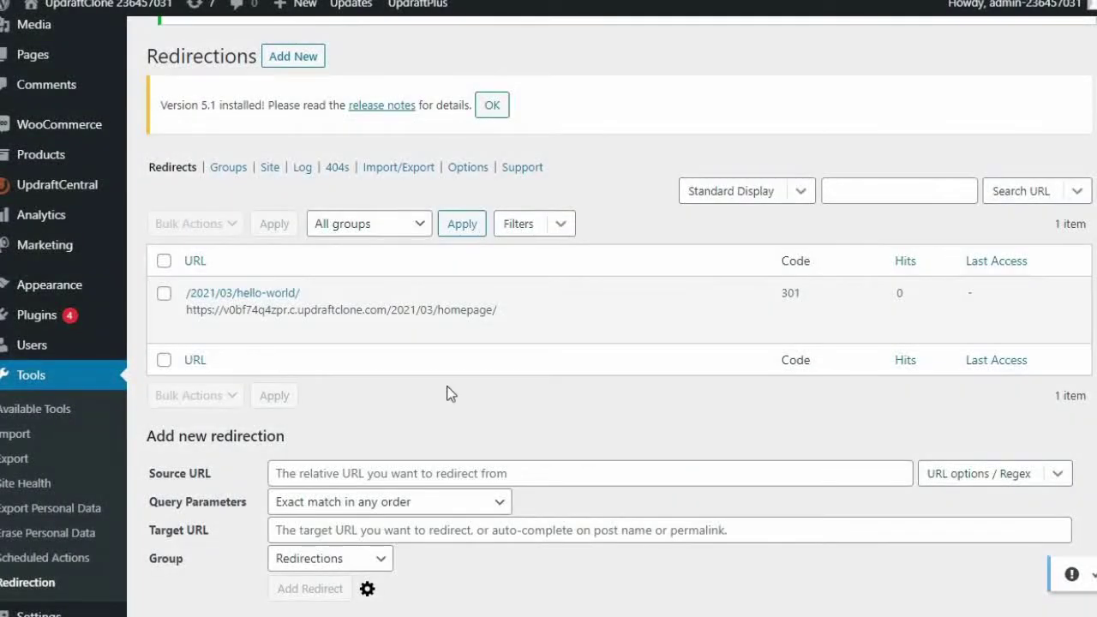
pyautogui.moveTo(342, 301)
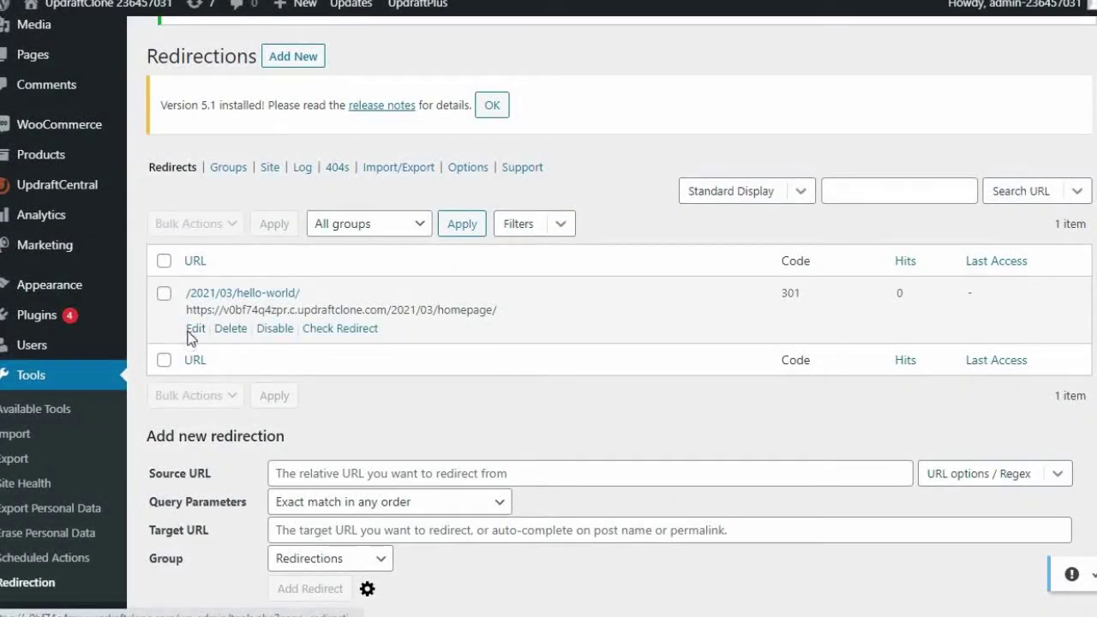
# Replace the hello-world redirect's target URL with the pasted clone site address and save.
pyautogui.click(194, 329)
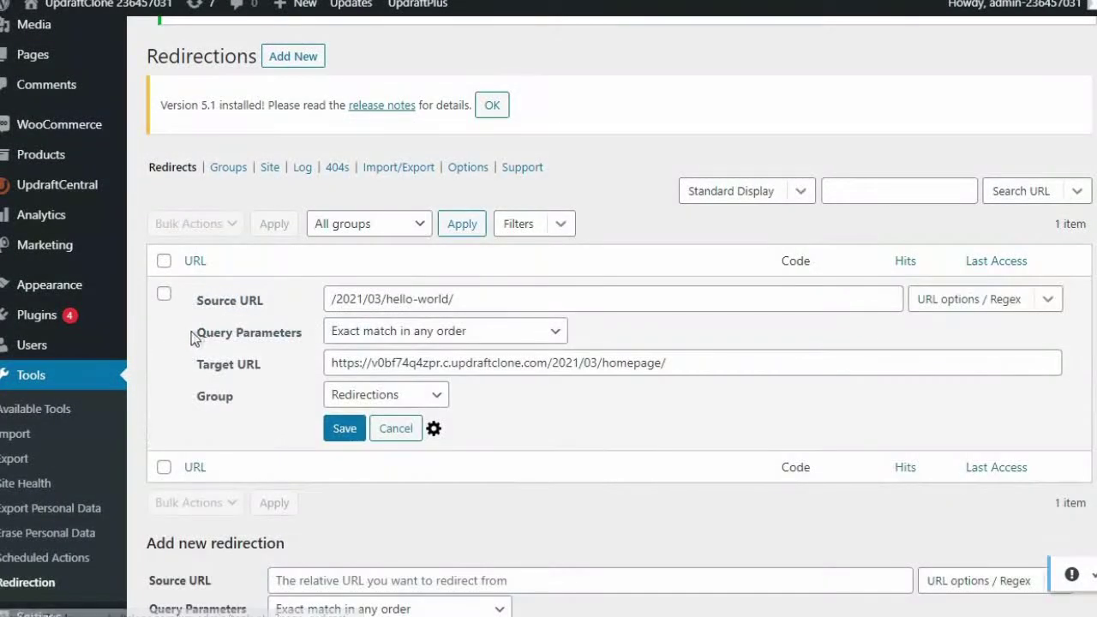
pyautogui.tripleClick(398, 362)
pyautogui.write('https://vmfs9zkpqv8.c.updraftclone.com/')
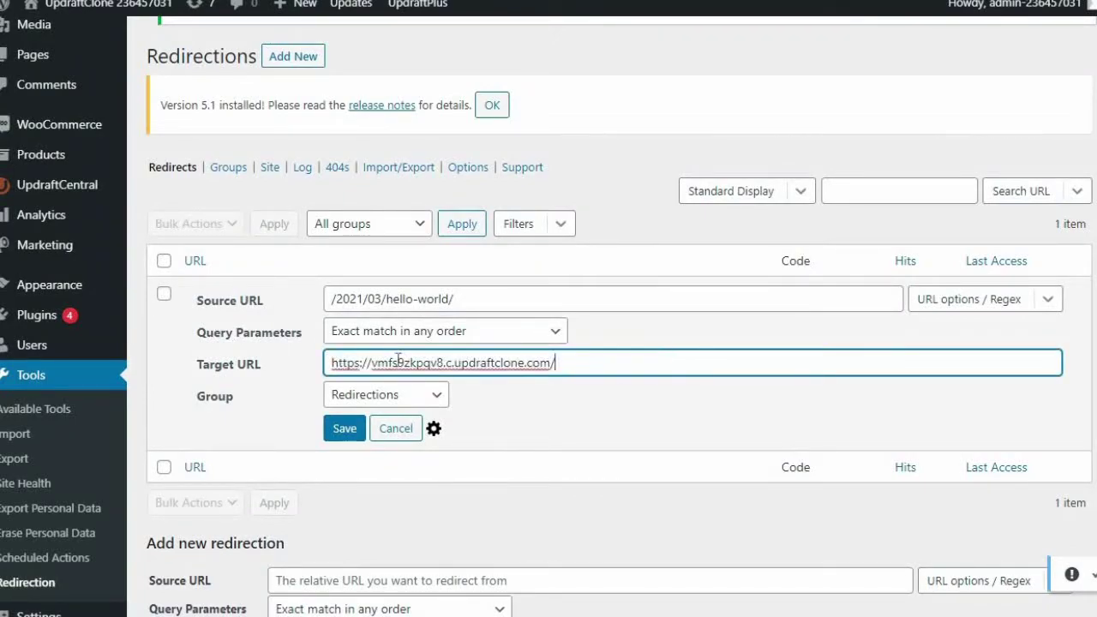
pyautogui.click(586, 428)
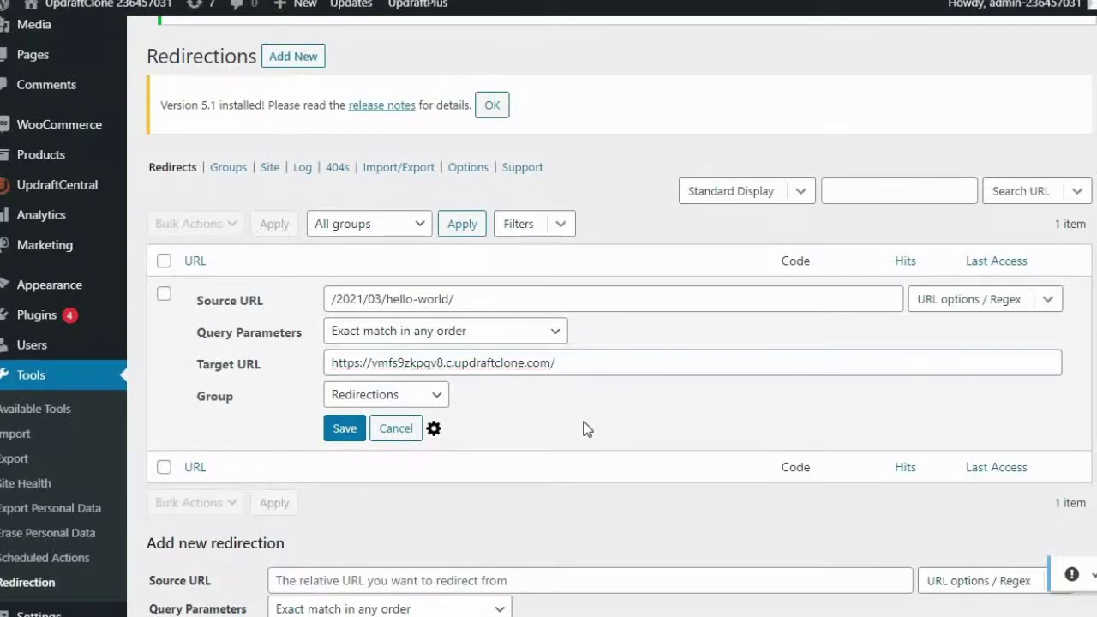
pyautogui.click(342, 428)
pyautogui.scroll(-1, 560, 425)
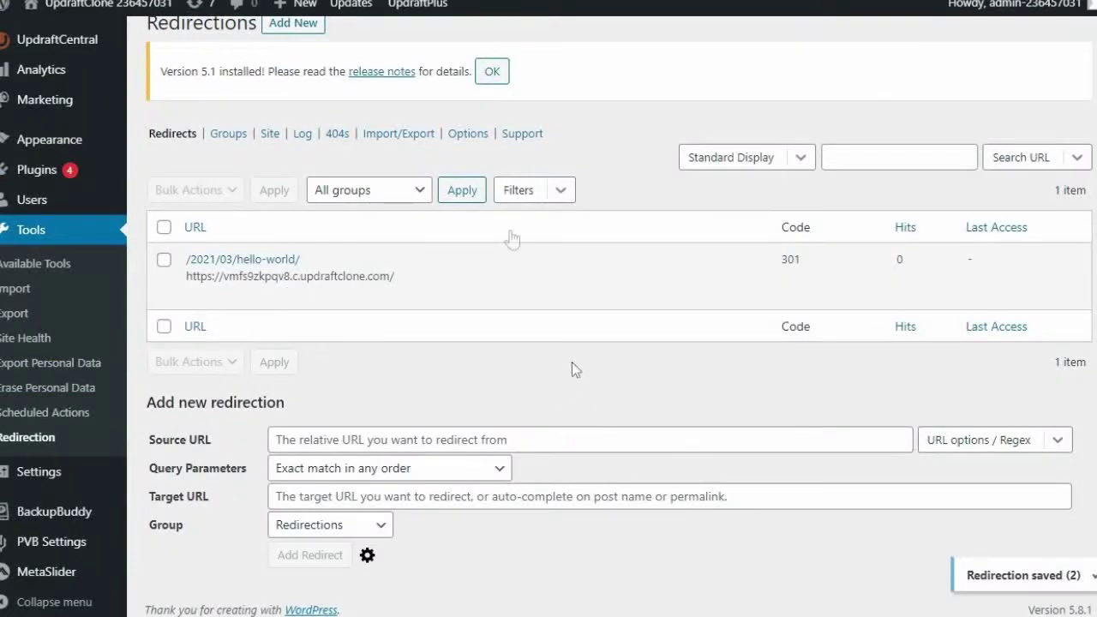
pyautogui.click(492, 71)
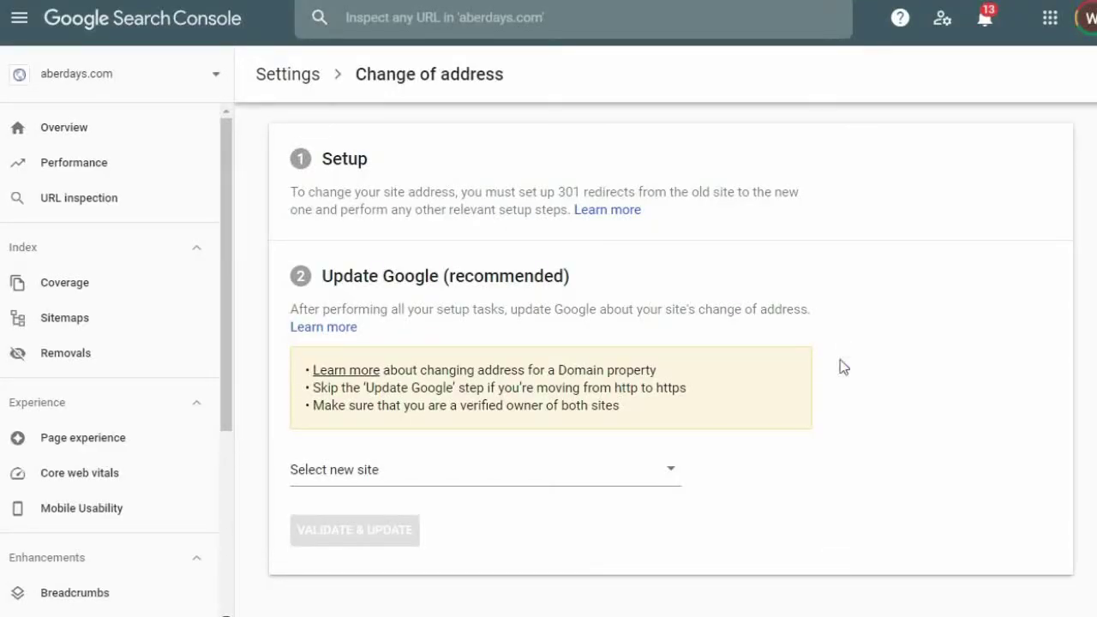
# Paste the clone site address as a URL-prefix property under Change of address and continue.
pyautogui.click(364, 478)
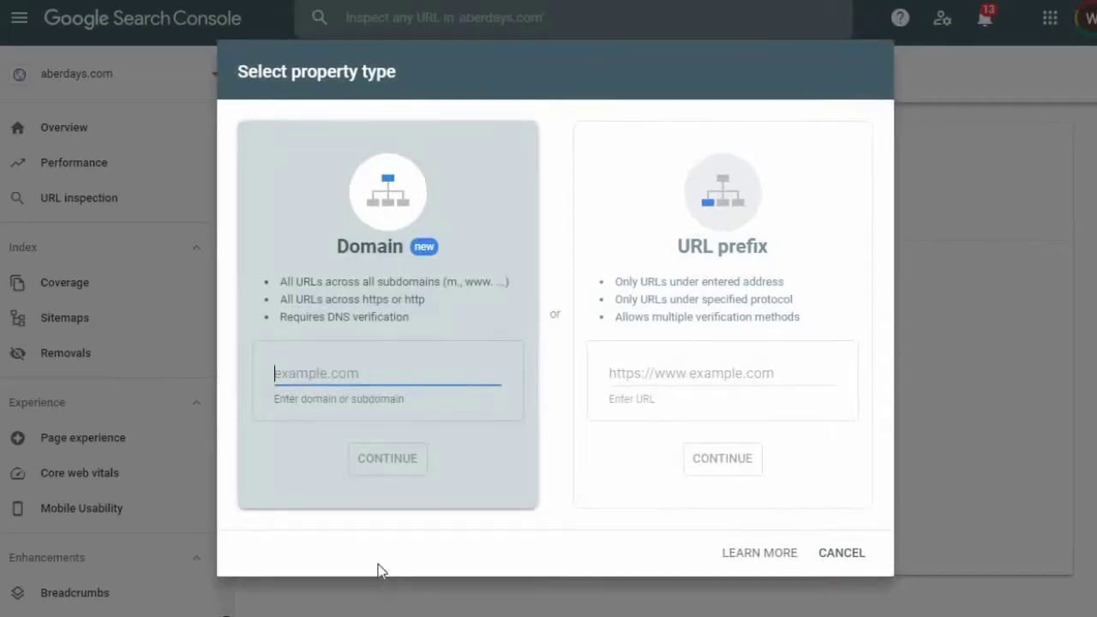
pyautogui.rightClick(651, 375)
pyautogui.click(697, 511)
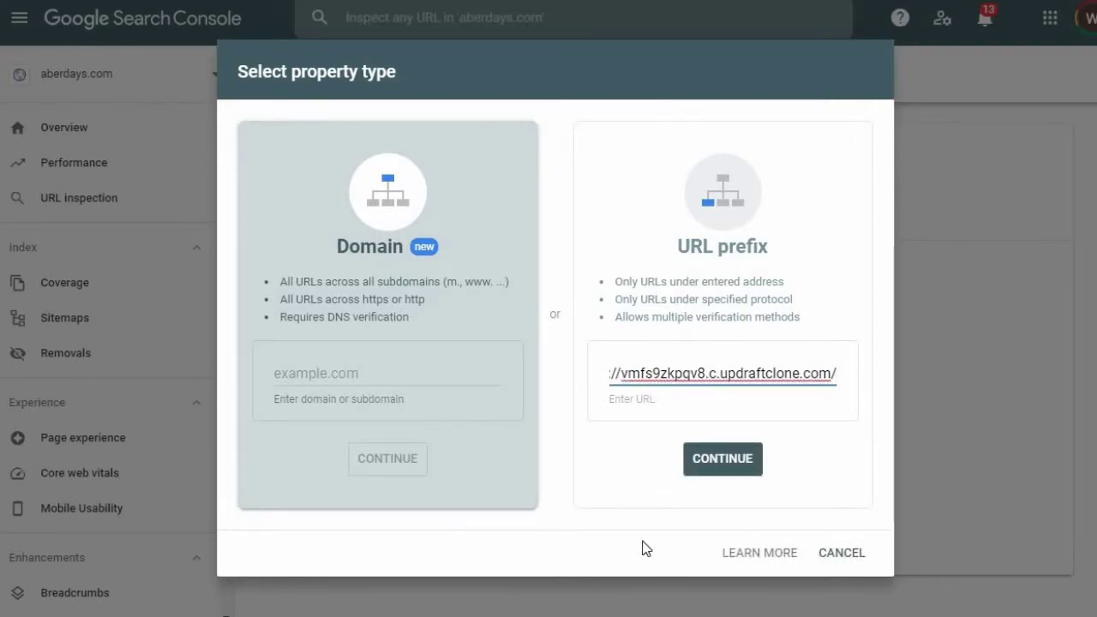
pyautogui.click(722, 459)
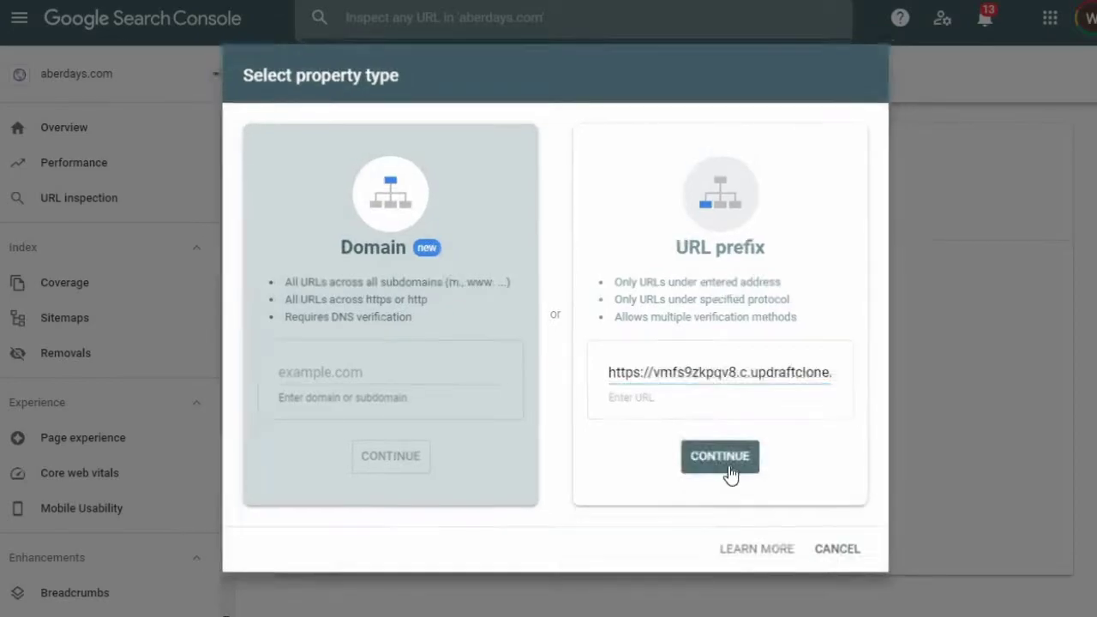